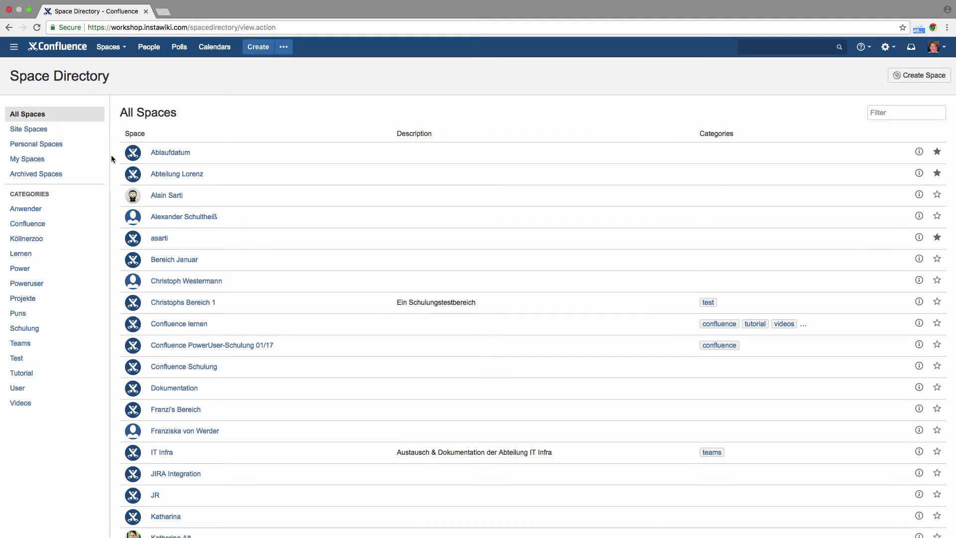
scroll(111, 159, "down", 1)
scroll(112, 158, "down", 3)
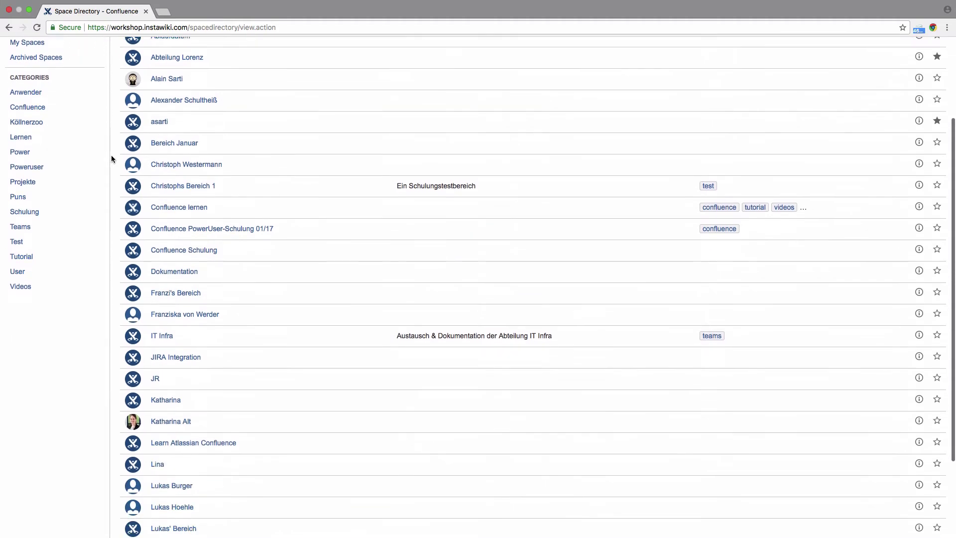
scroll(111, 158, "down", 3)
scroll(111, 159, "up", 3)
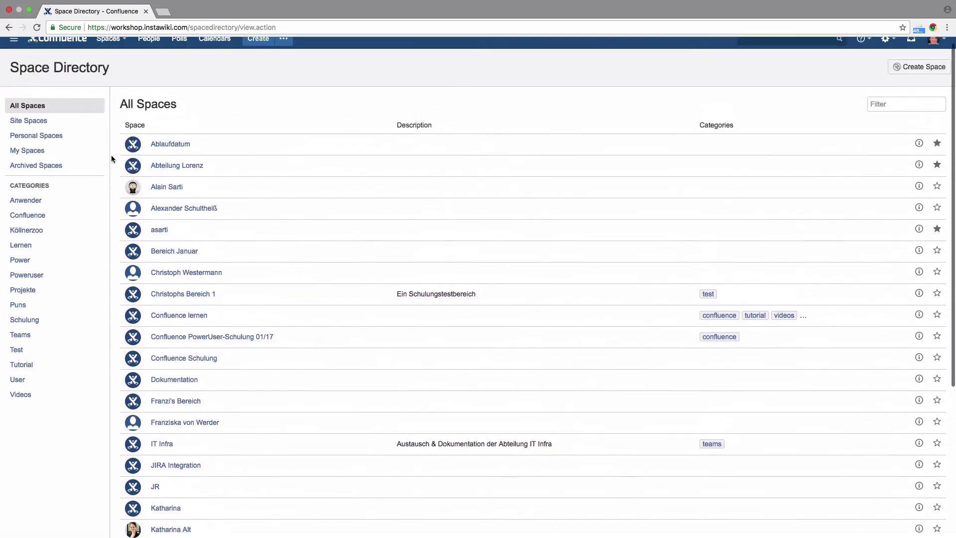
scroll(112, 158, "up", 1)
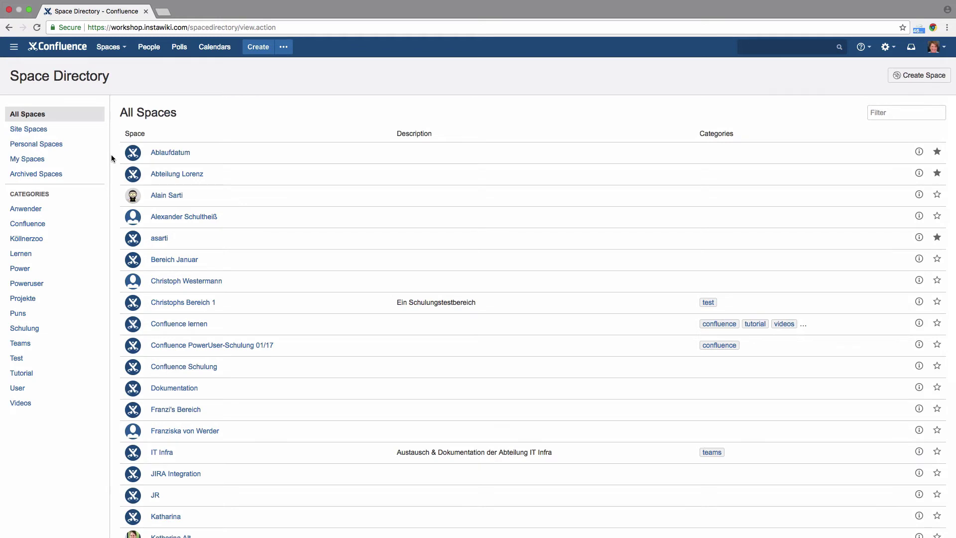
Step: Filter the Space Directory to list only site spaces
left_click(96, 132)
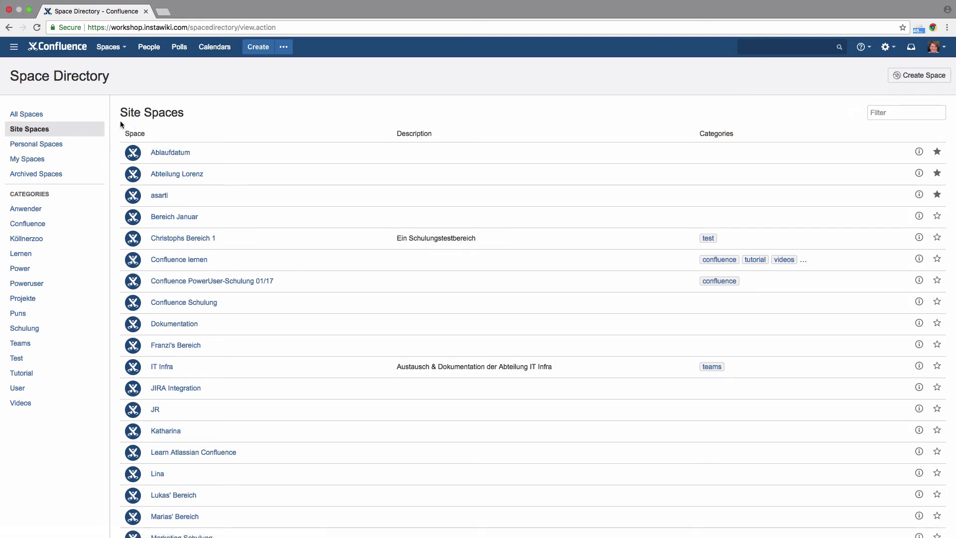
Step: Filter the directory to personal spaces, then go to the administrator's own personal space via the profile menu
left_click(92, 145)
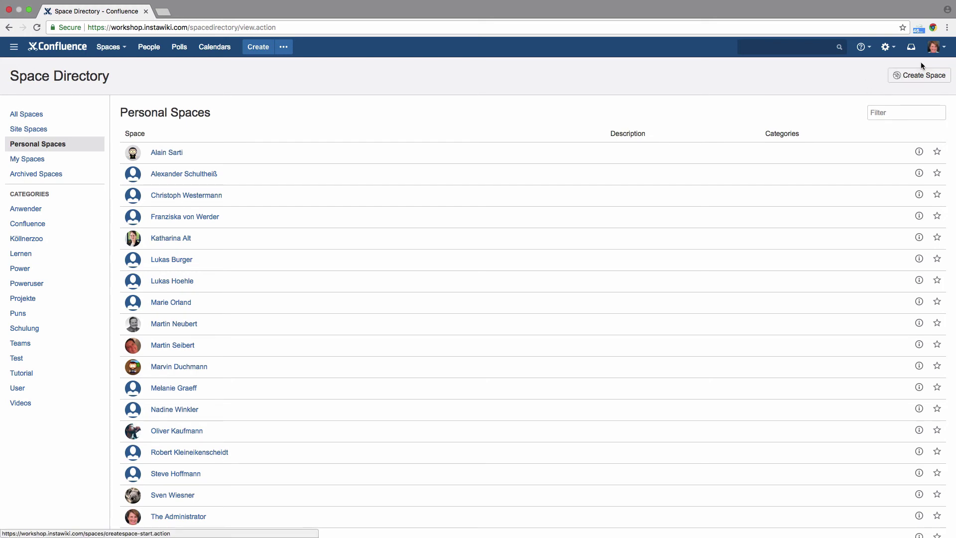
left_click(935, 49)
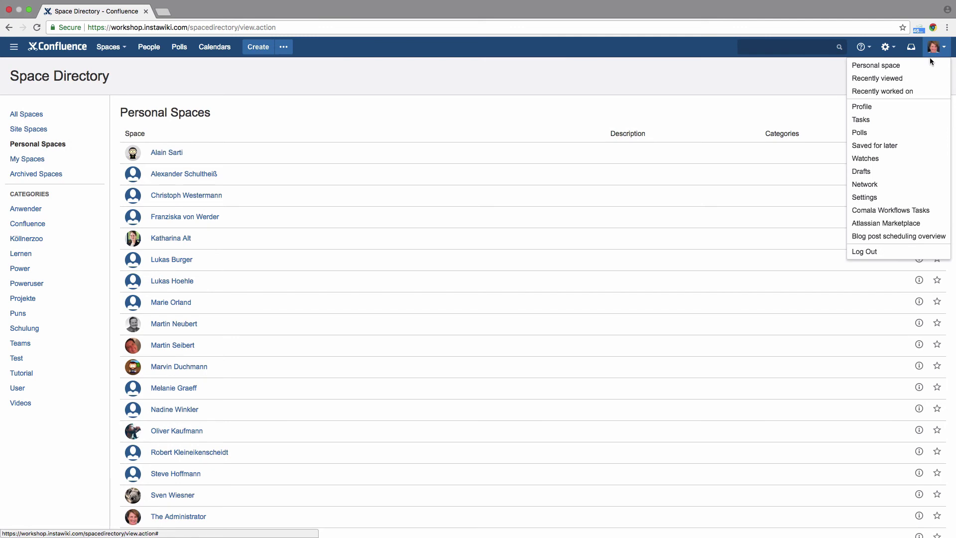
left_click(930, 65)
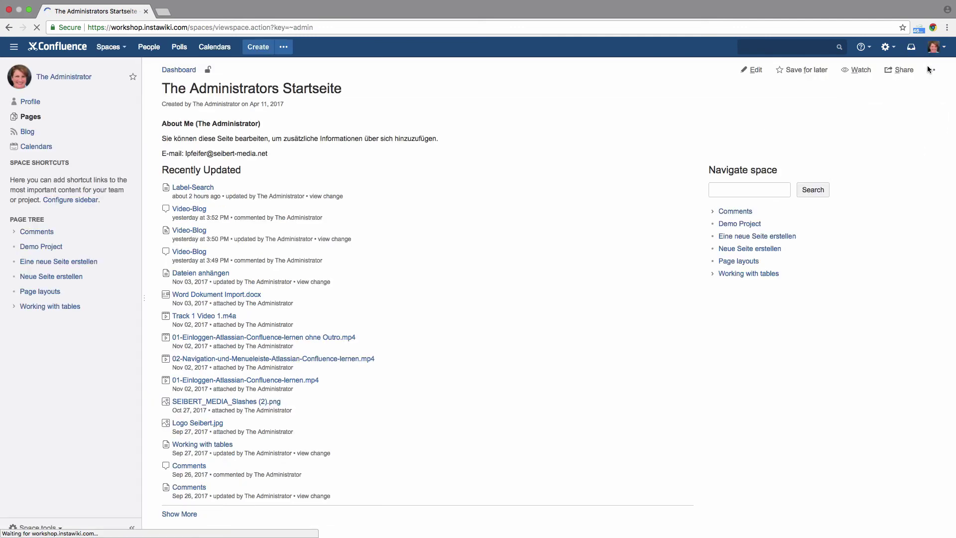